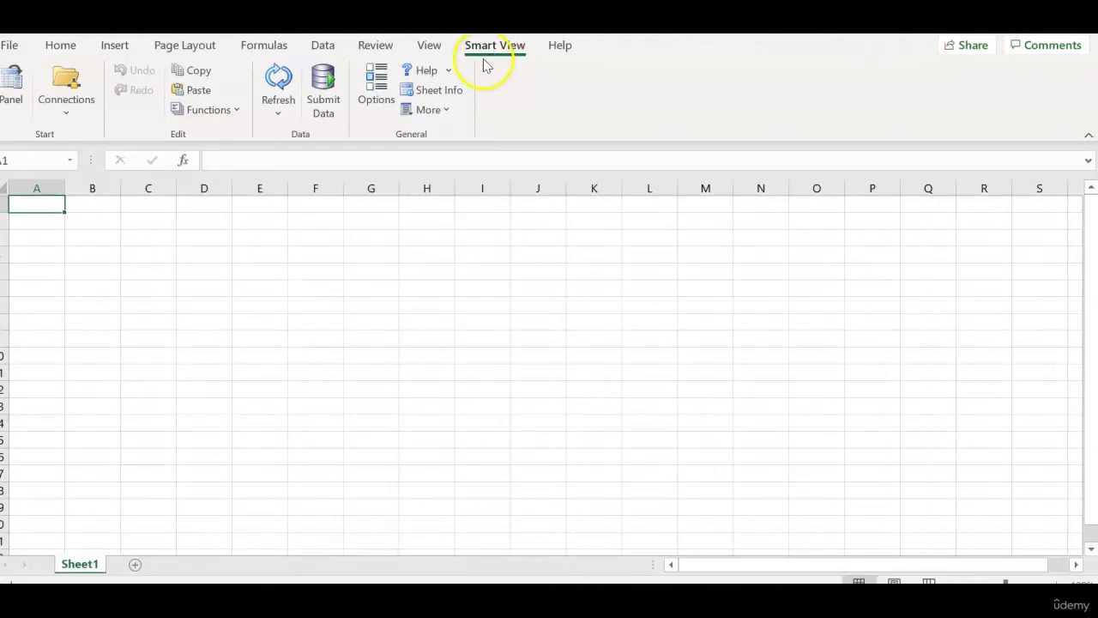
Open the advanced Smart View options and review the saved Shared Connections URL entries
left_click(378, 92)
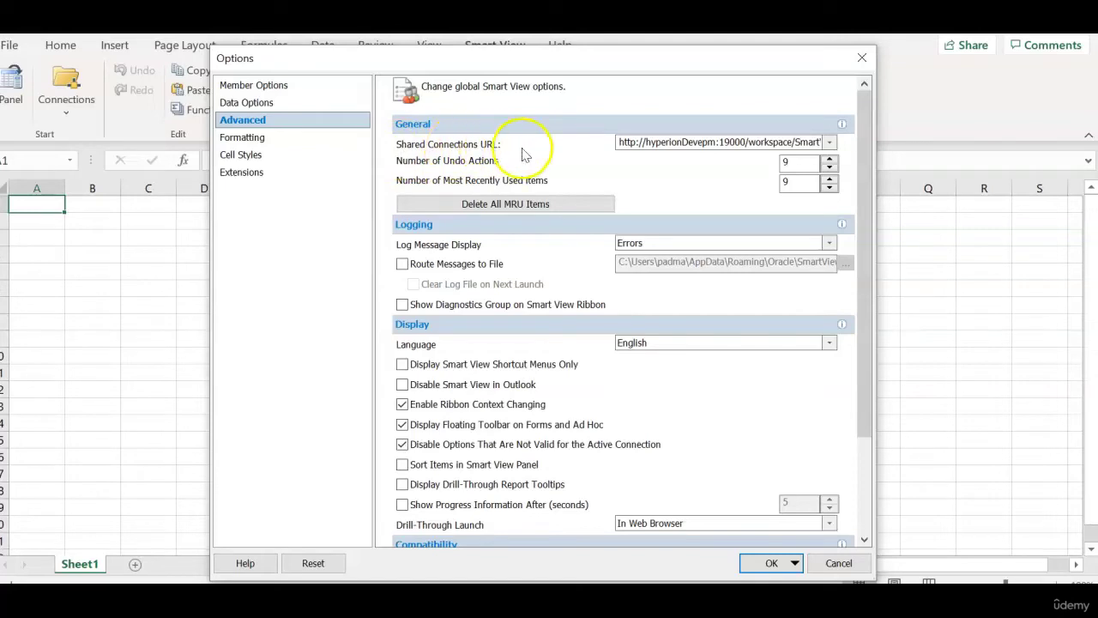
left_click(830, 143)
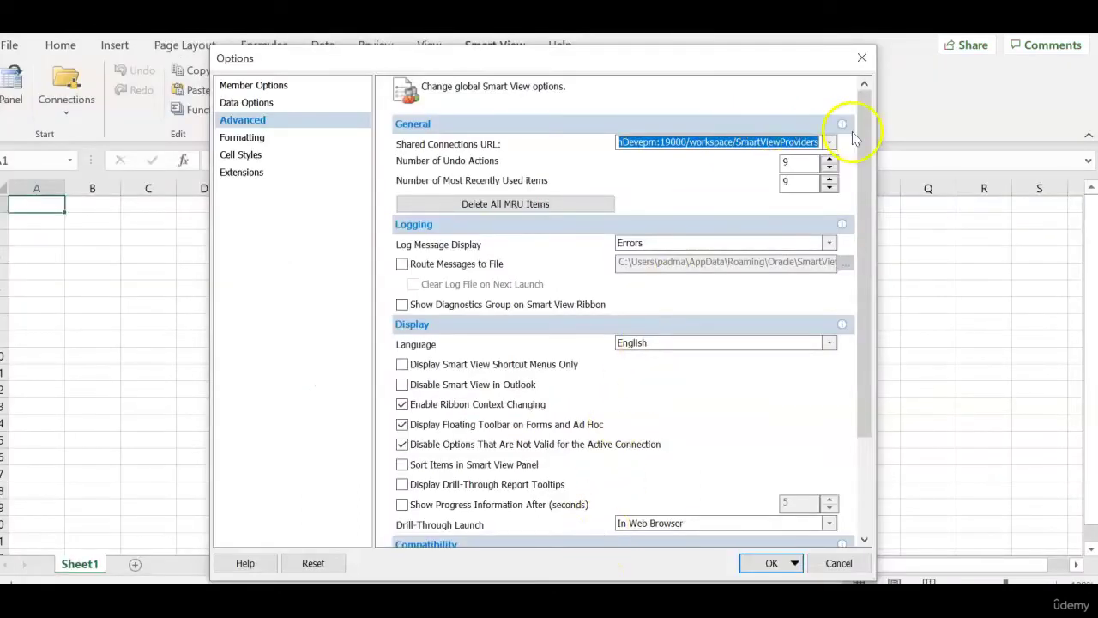
left_click(829, 142)
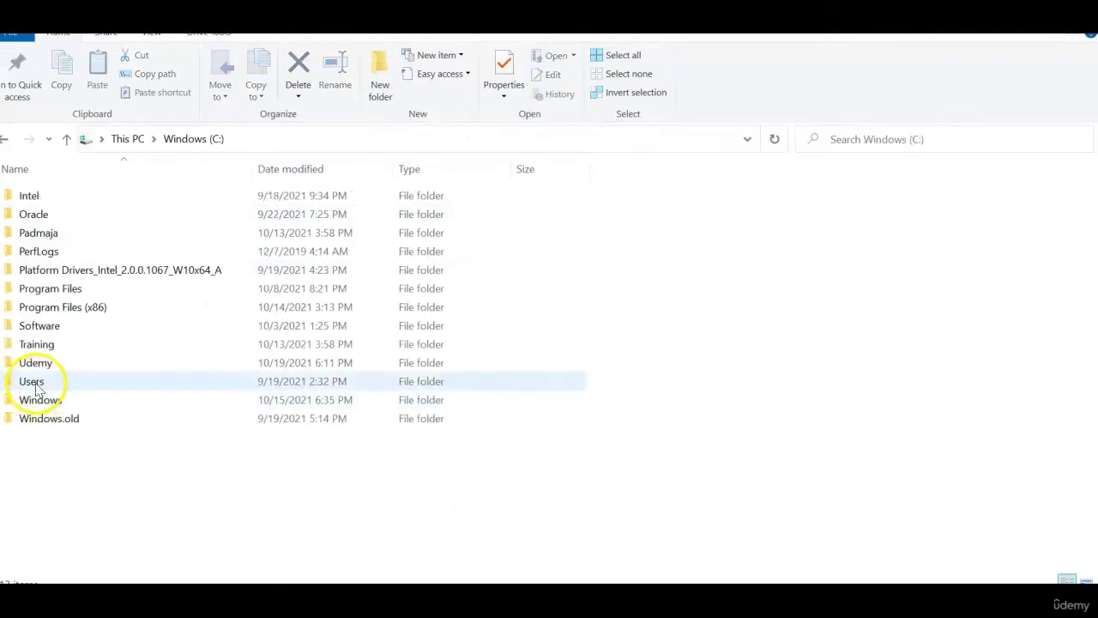
In File Explorer, go to the AppData\Roaming\Oracle\SmartView folder inside the Windows user's profile folder
left_click(35, 384)
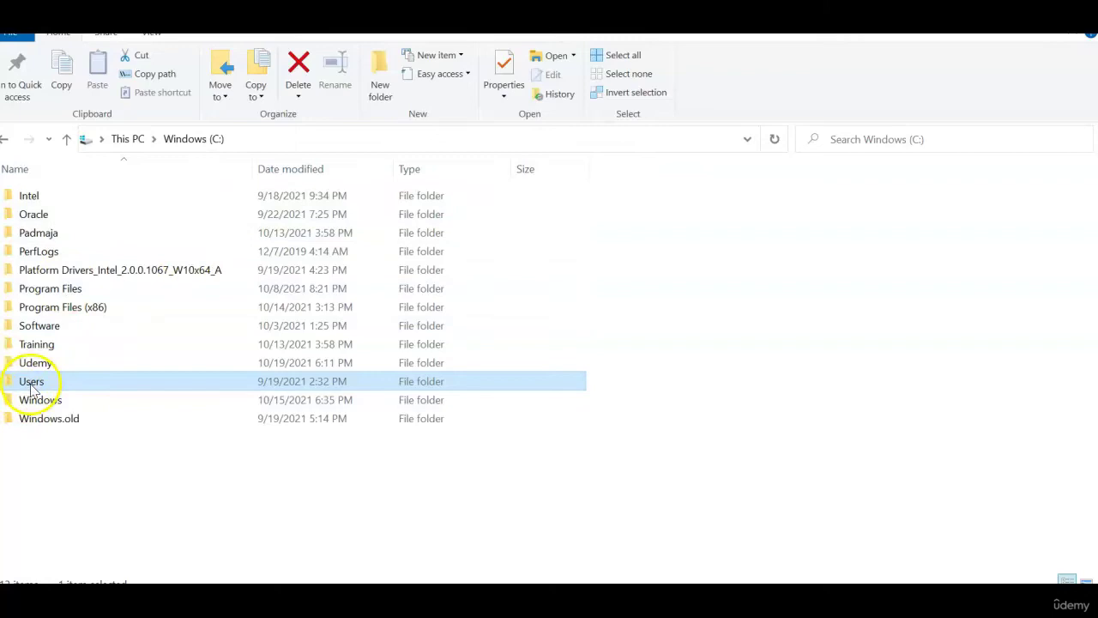
double_click(31, 384)
left_click(56, 199)
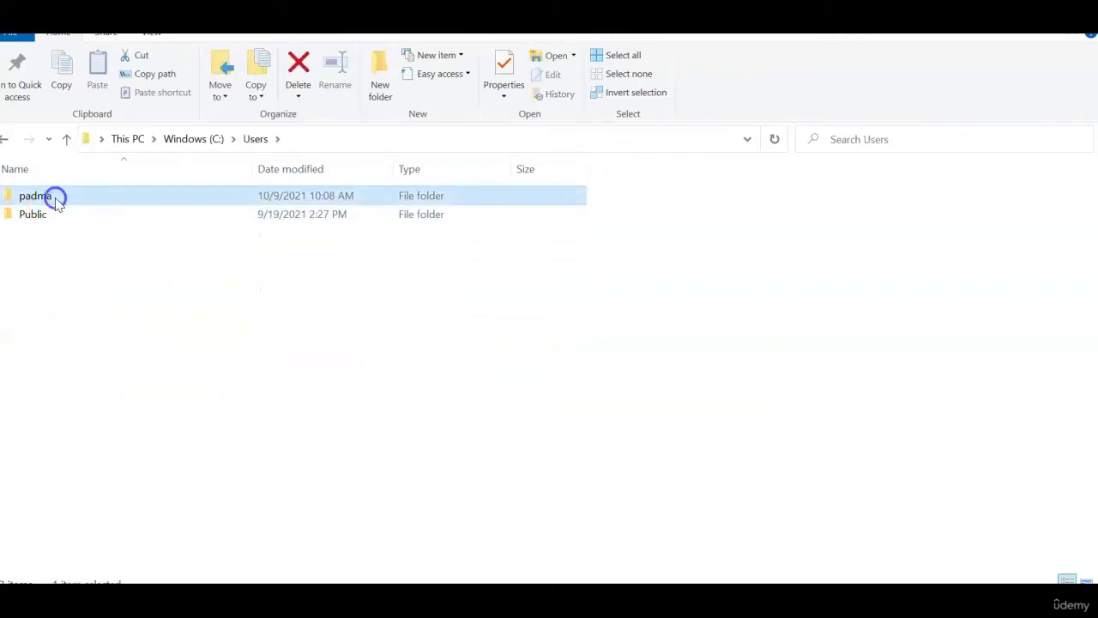
double_click(55, 200)
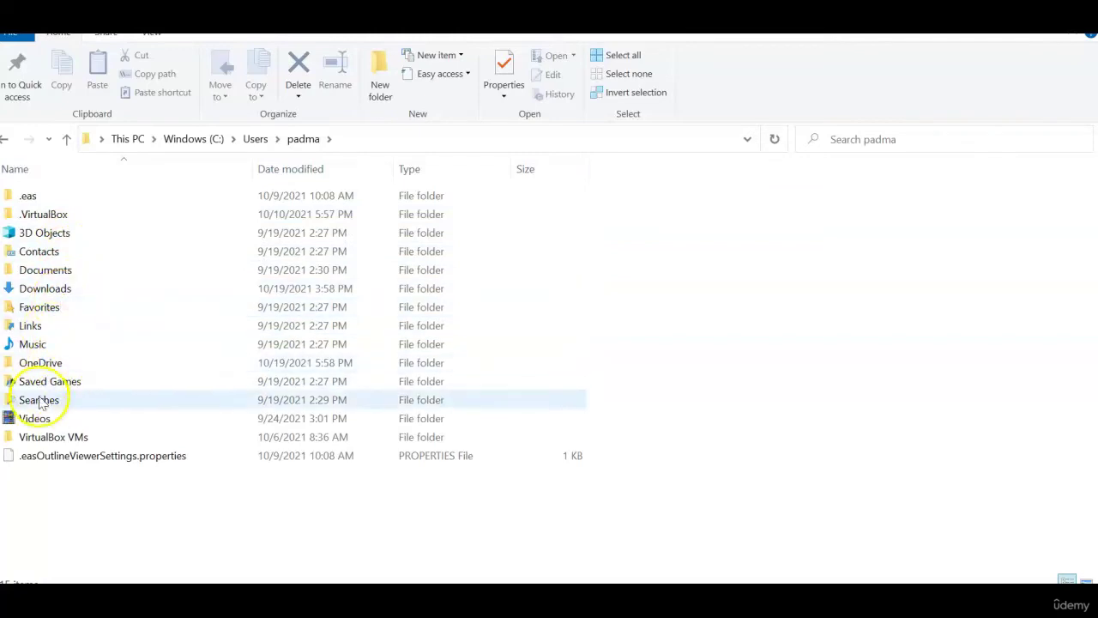
left_click(365, 140)
type("C:\\Users\\padma\\AppData\\Roaming\\Oracle\\SmartView")
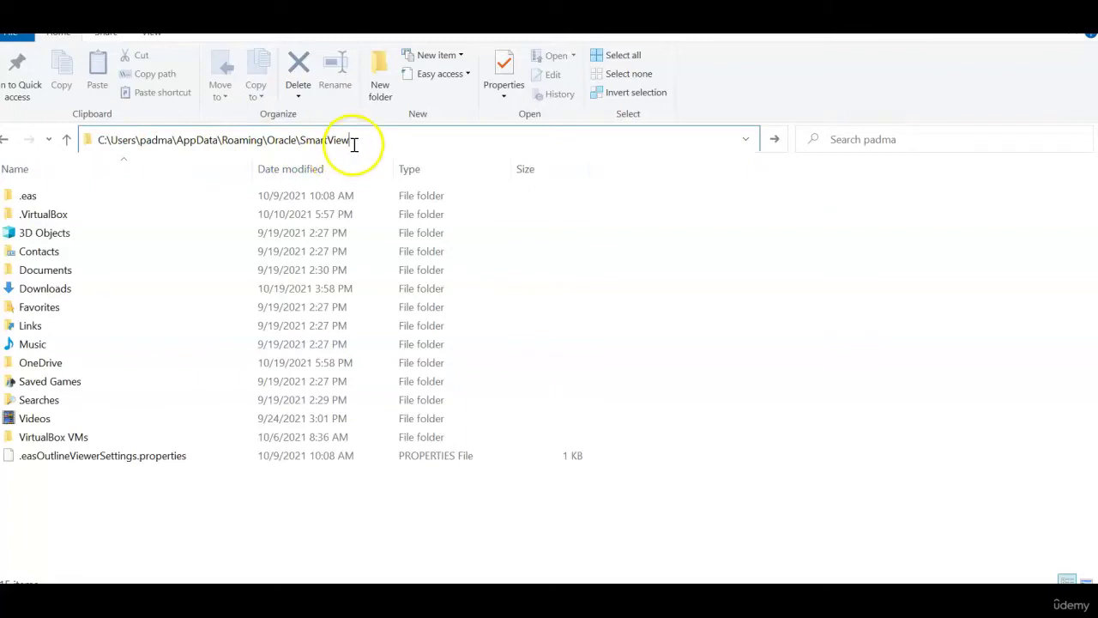
key("Return")
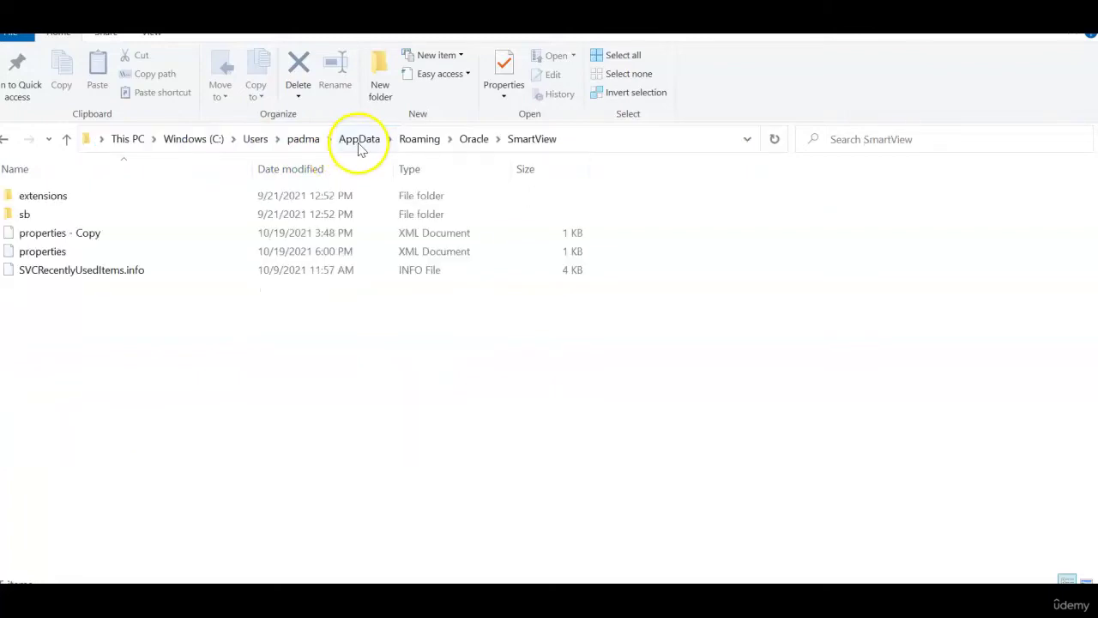
Remove the "properties - Copy" file from the SmartView folder and open the properties XML file in Notepad++
right_click(61, 238)
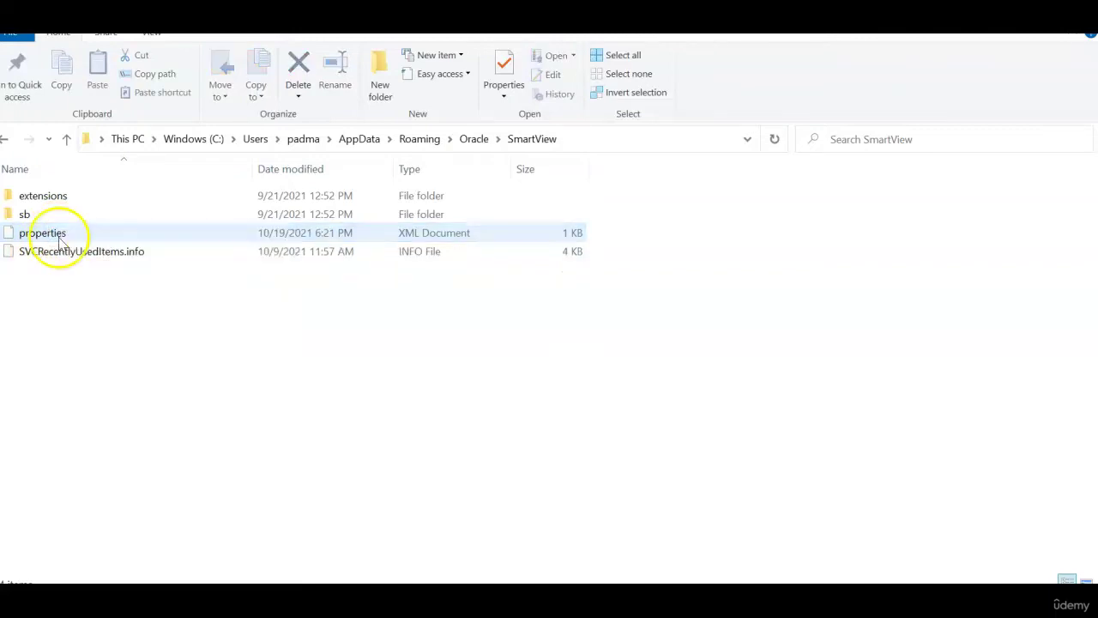
left_click(60, 240)
right_click(60, 237)
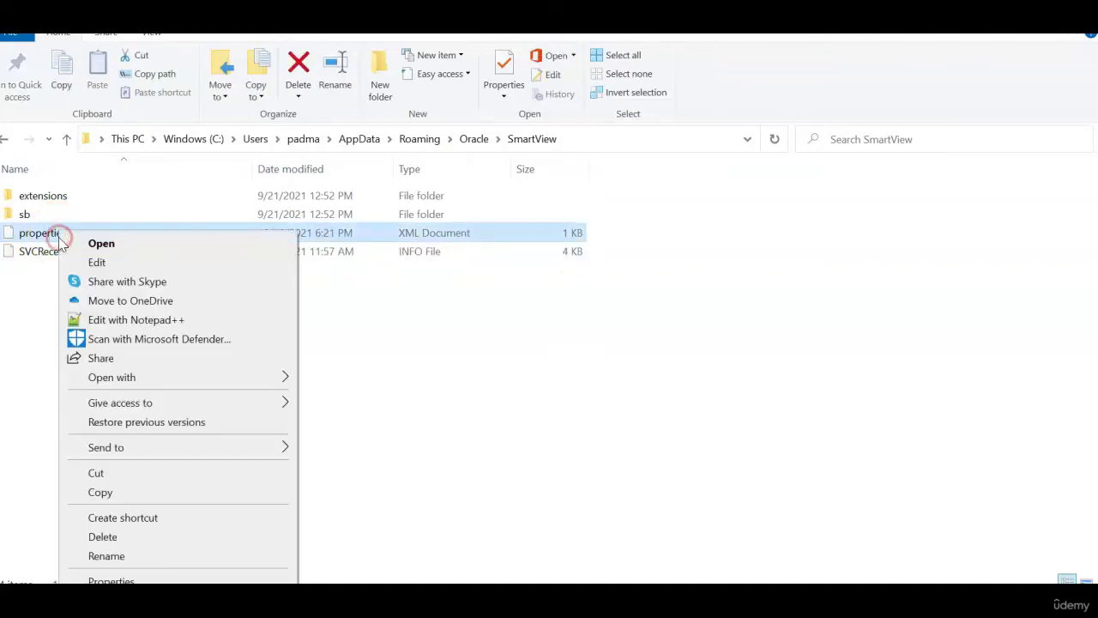
left_click(128, 321)
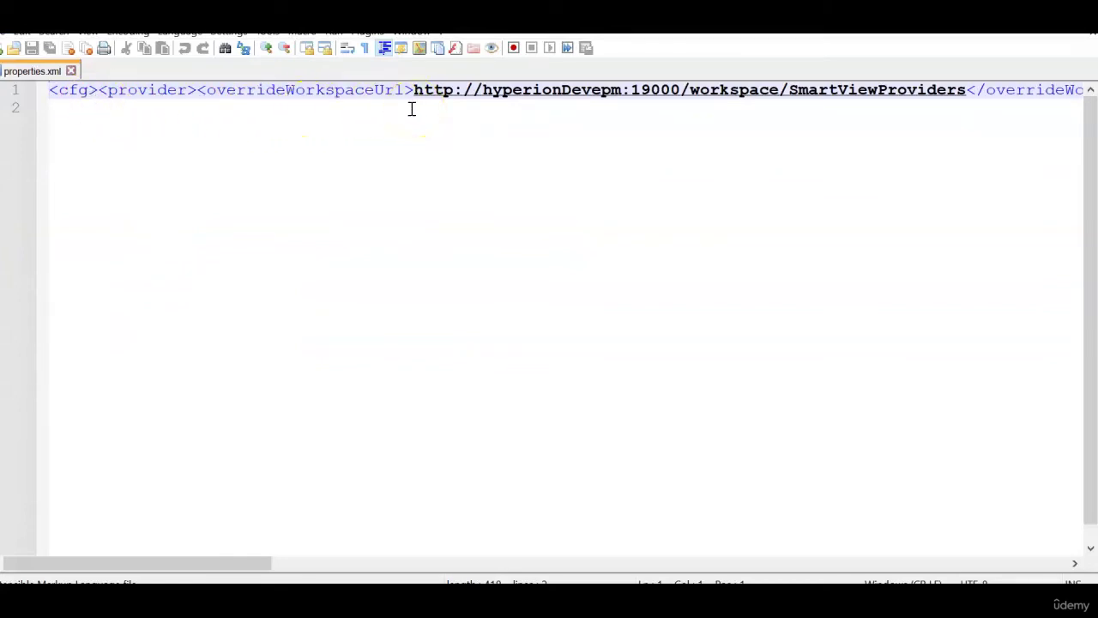
Split the XML into separate lines, with the overrideWorkspaceUrl element, each previousURLList address and the overrideUrl element starting their own lines
key("ctrl+alt+shift+b")
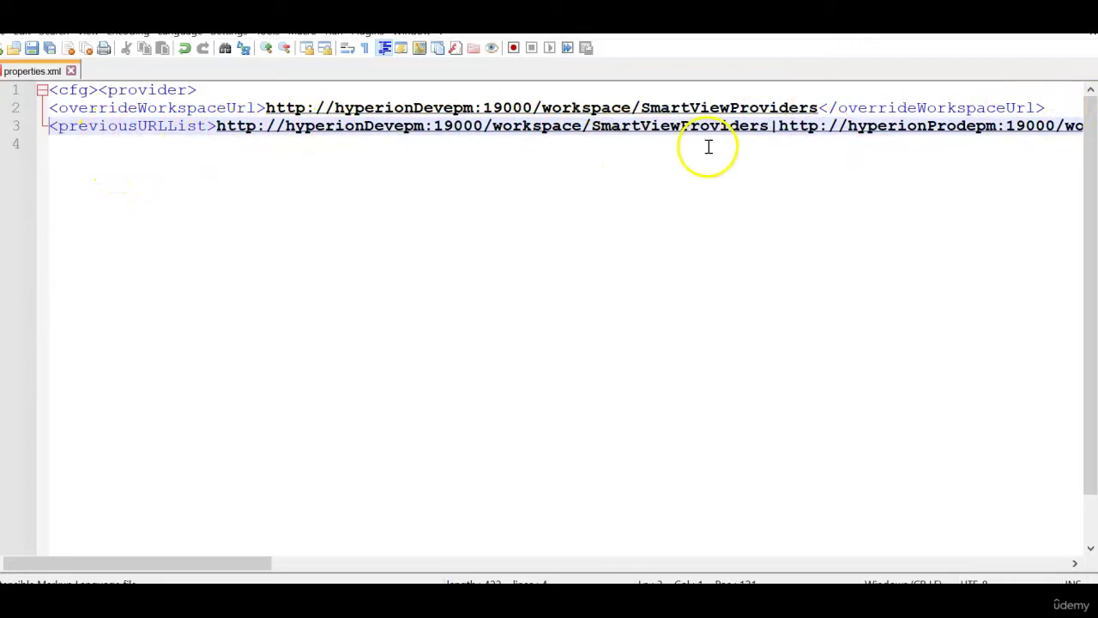
left_click(771, 127)
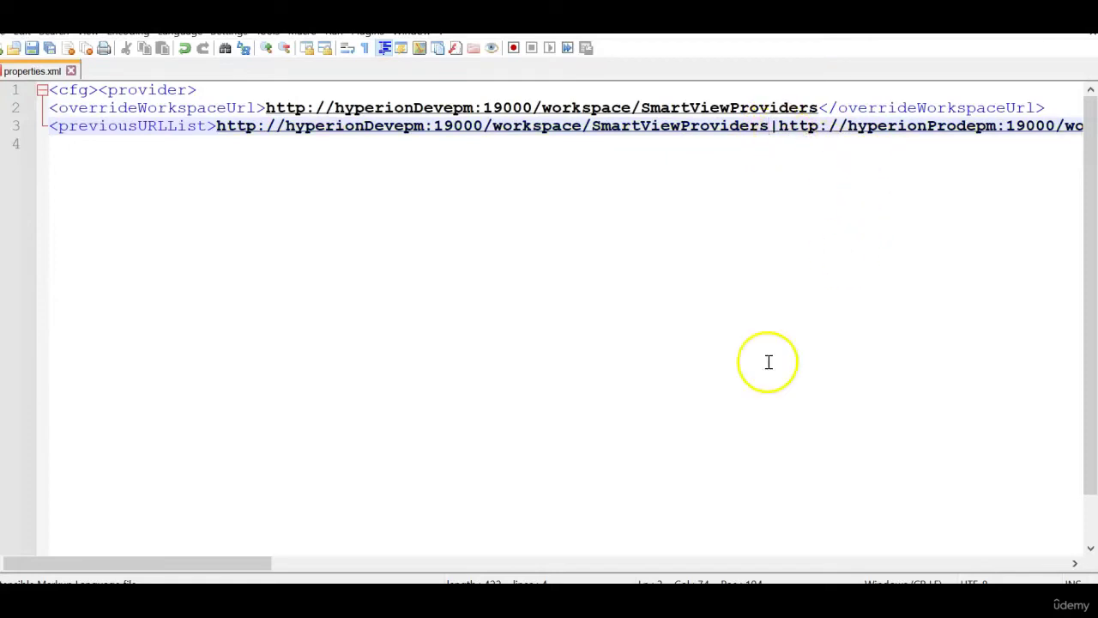
key("Return")
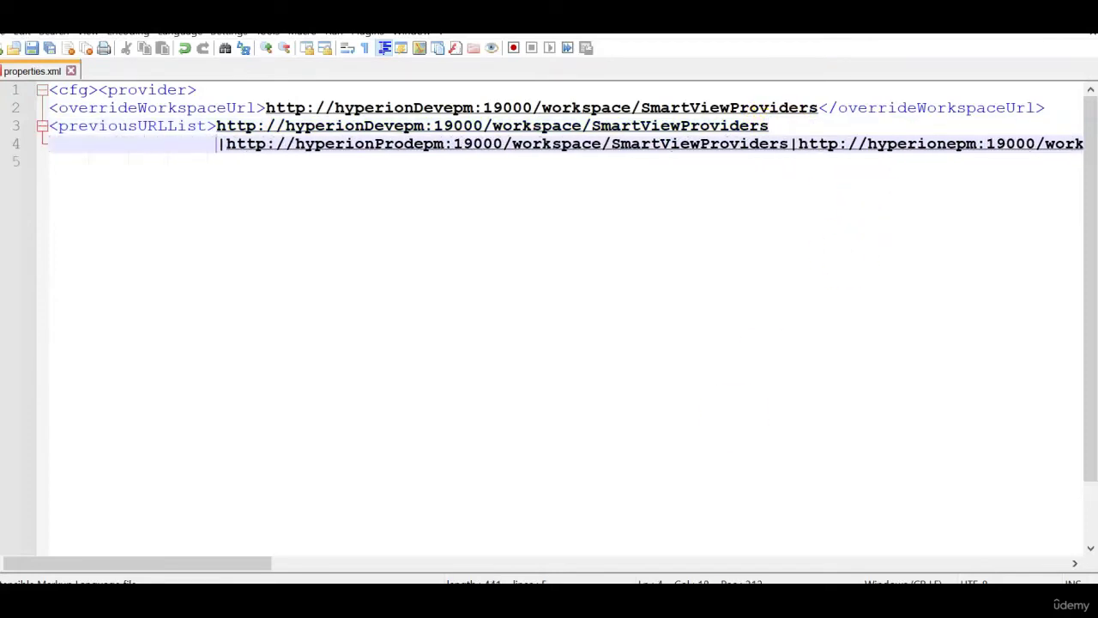
key("Return")
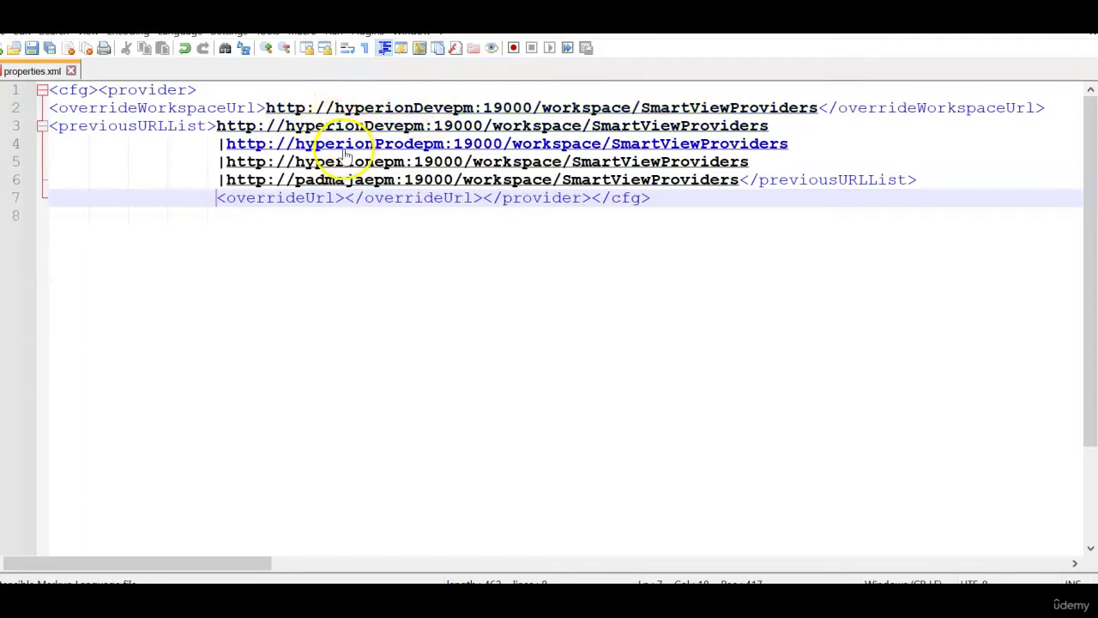
left_click_drag(765, 166, 225, 163)
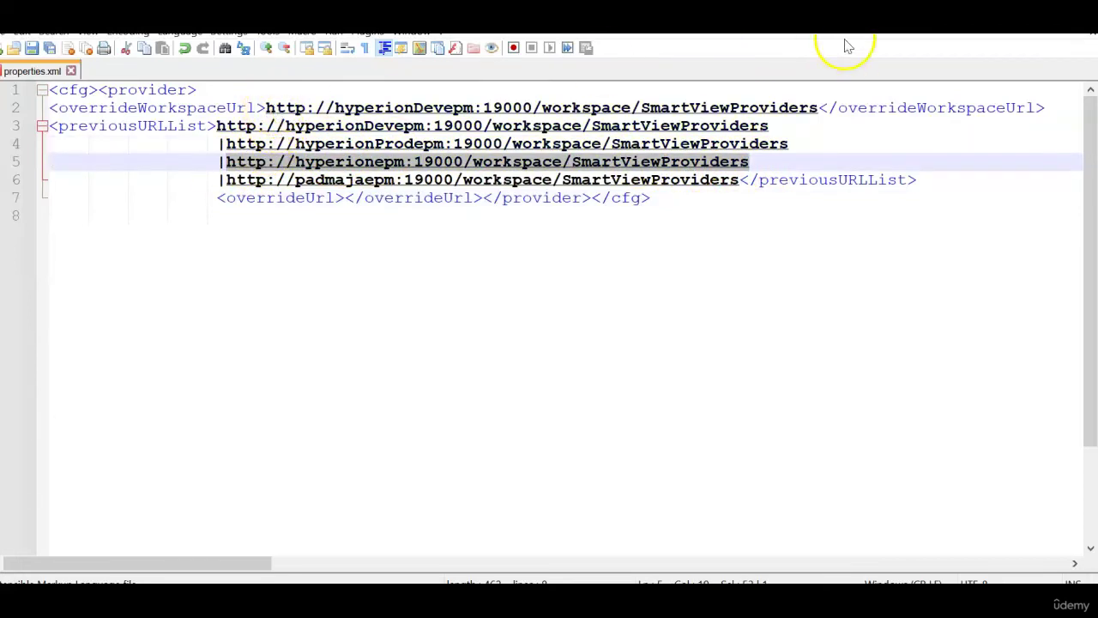
double_click(807, 107)
key("ctrl+v")
Delete the hyperionDevepm and hyperionProdepm addresses from previousURLList, then save and close properties.xml
left_click_drag(772, 126, 219, 127)
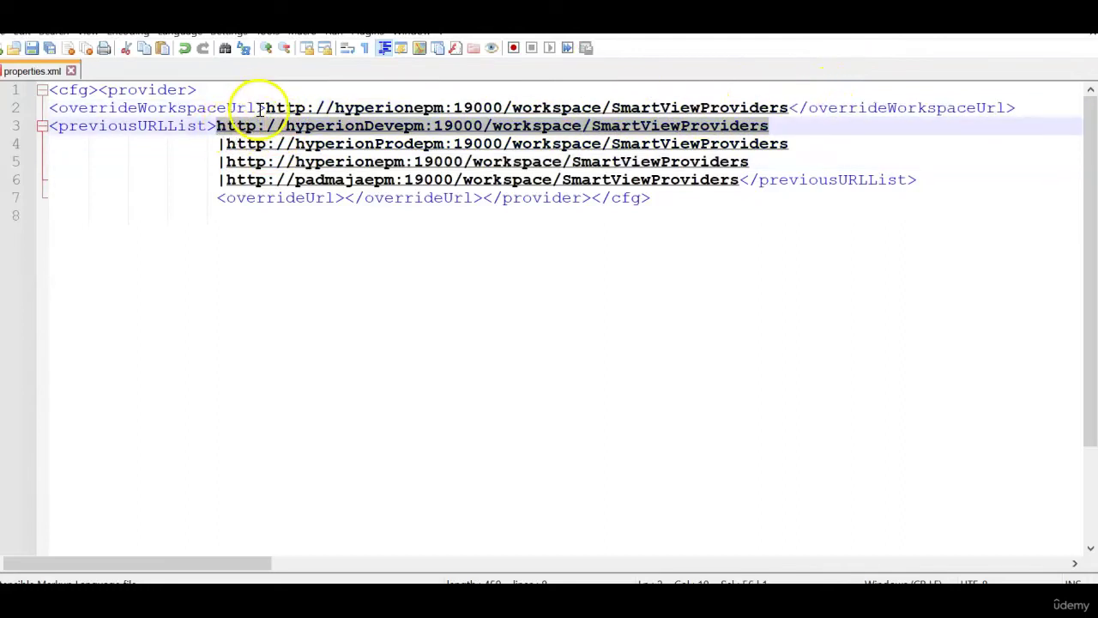
key("Delete")
key("shift+Down")
key("shift+Down")
key("shift+Right")
key("Delete")
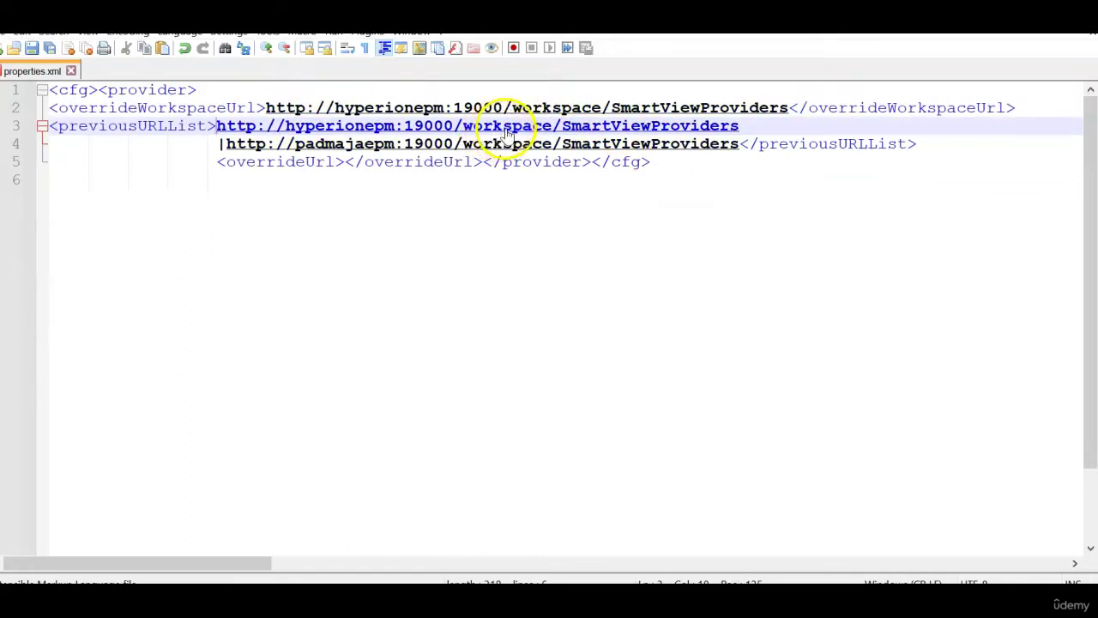
left_click(33, 52)
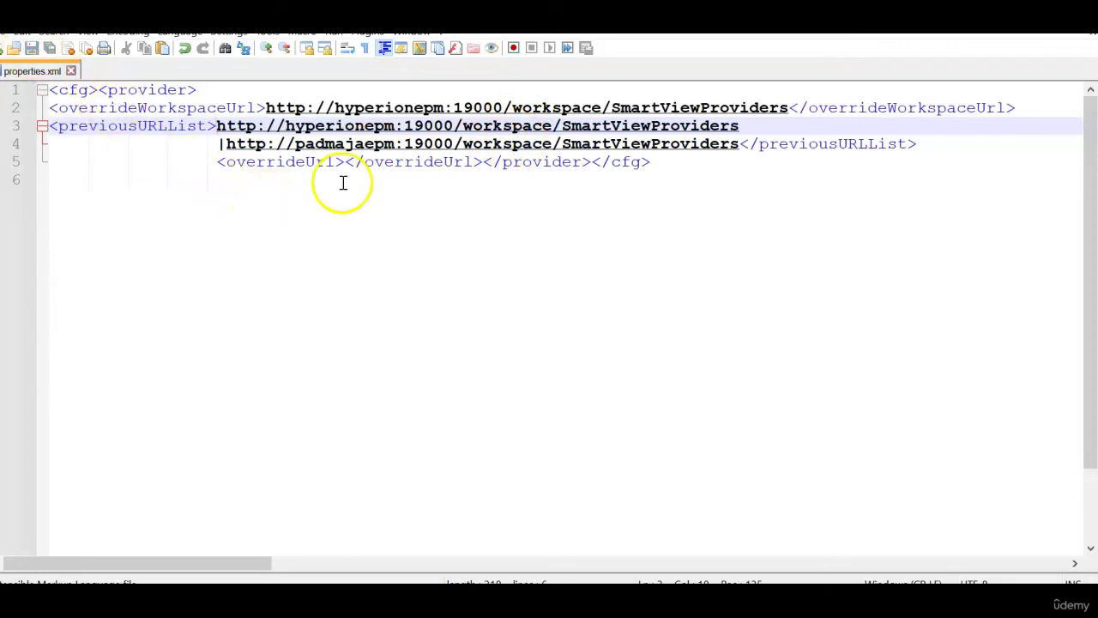
key("alt+F4")
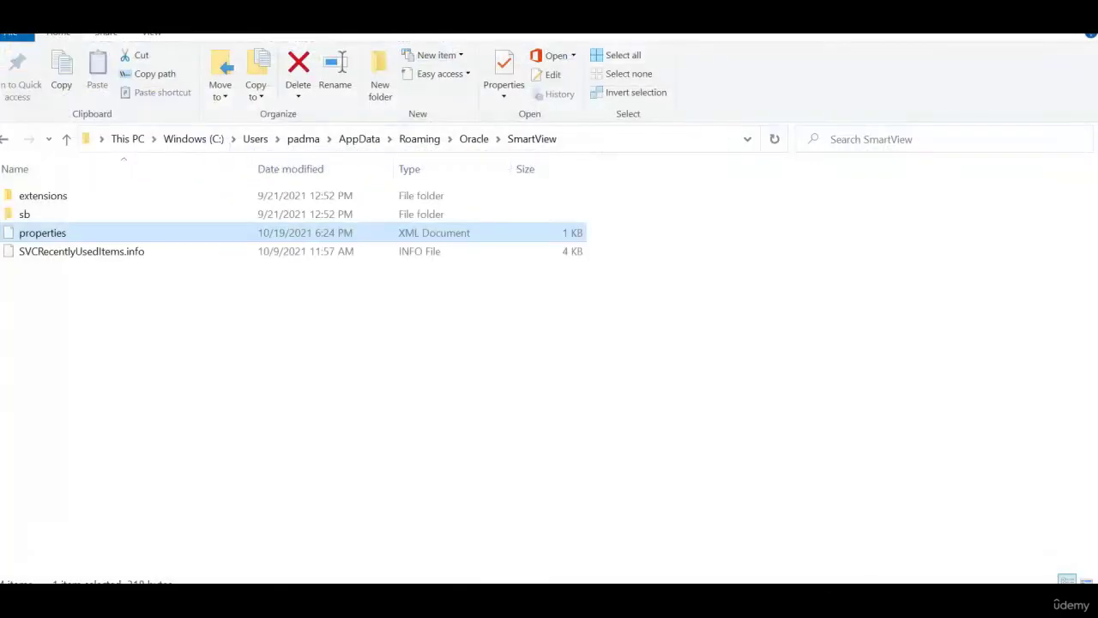
Launch Excel and check the Shared Connections URL list in the advanced Smart View options
key("super")
type("e")
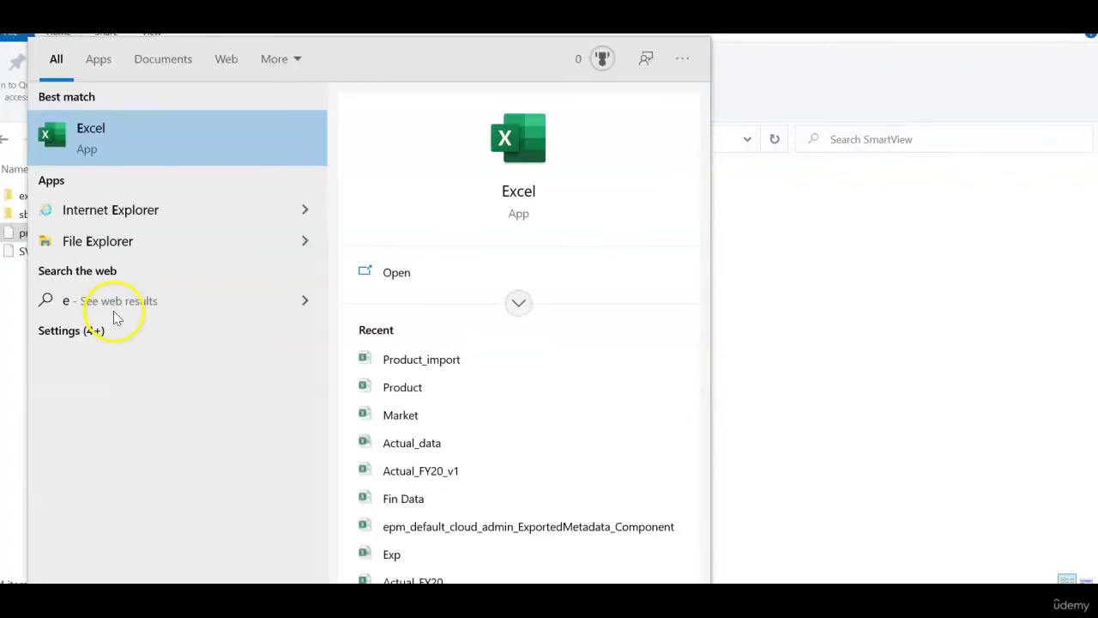
left_click(165, 149)
left_click(494, 45)
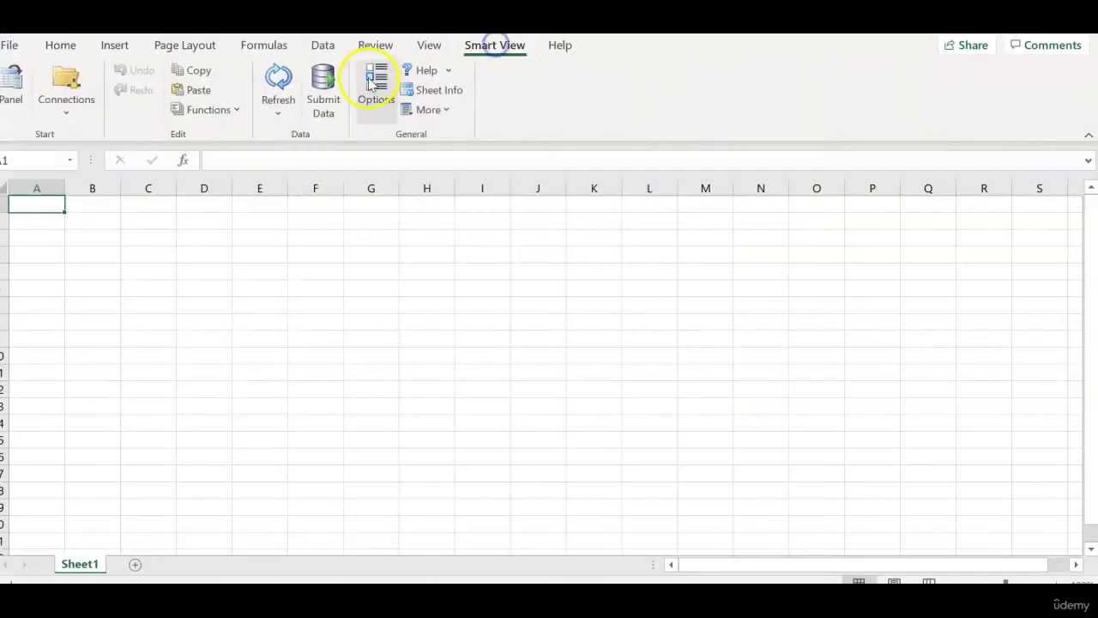
left_click(371, 86)
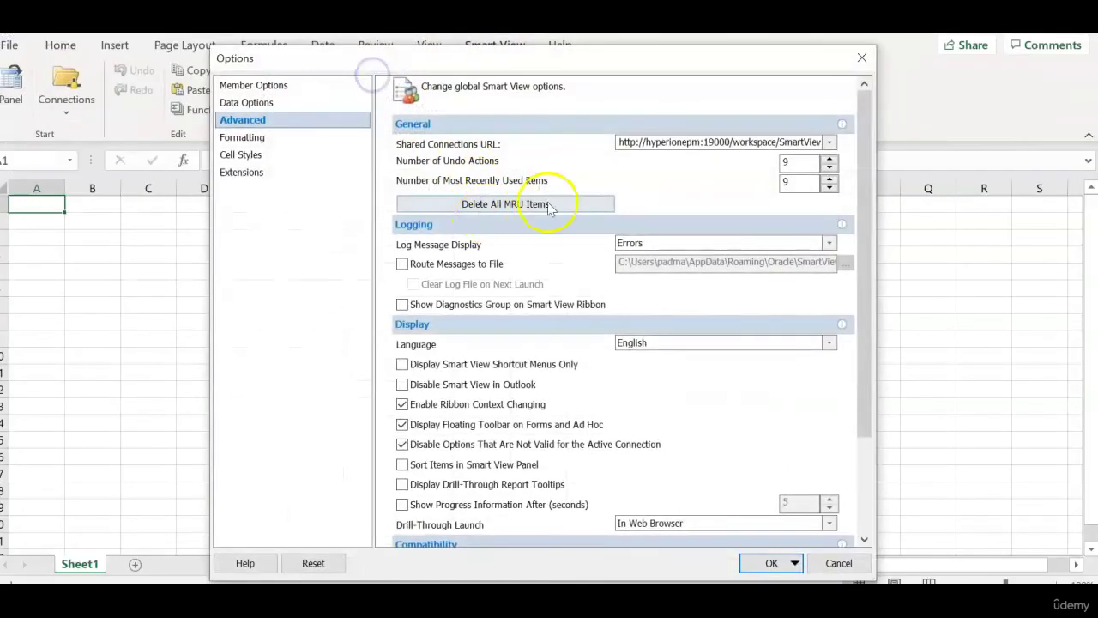
left_click(829, 144)
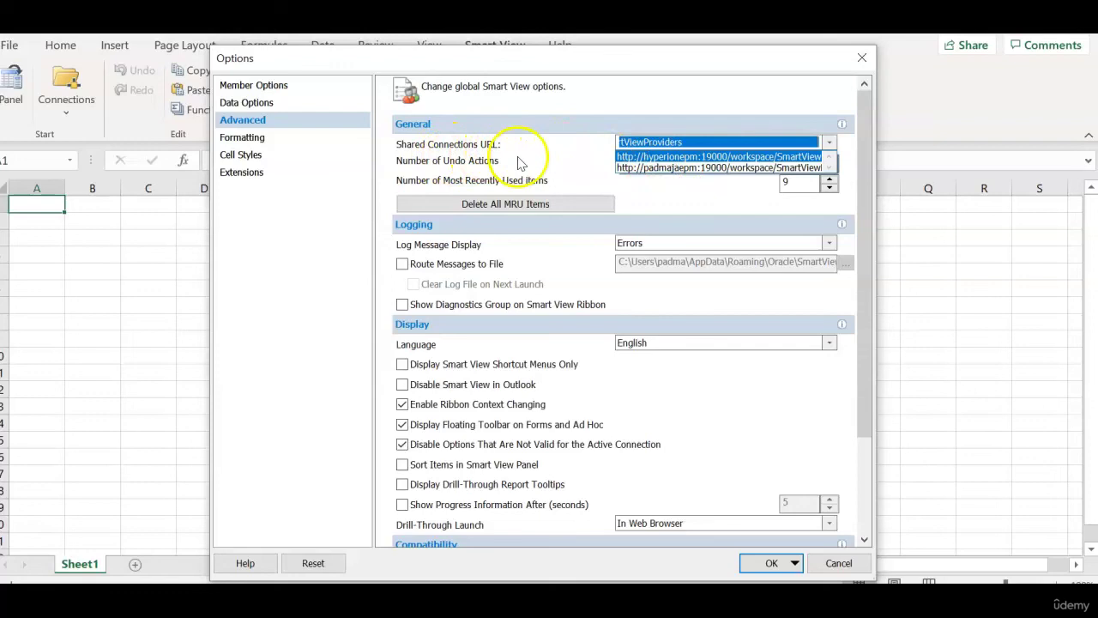
left_click(683, 141)
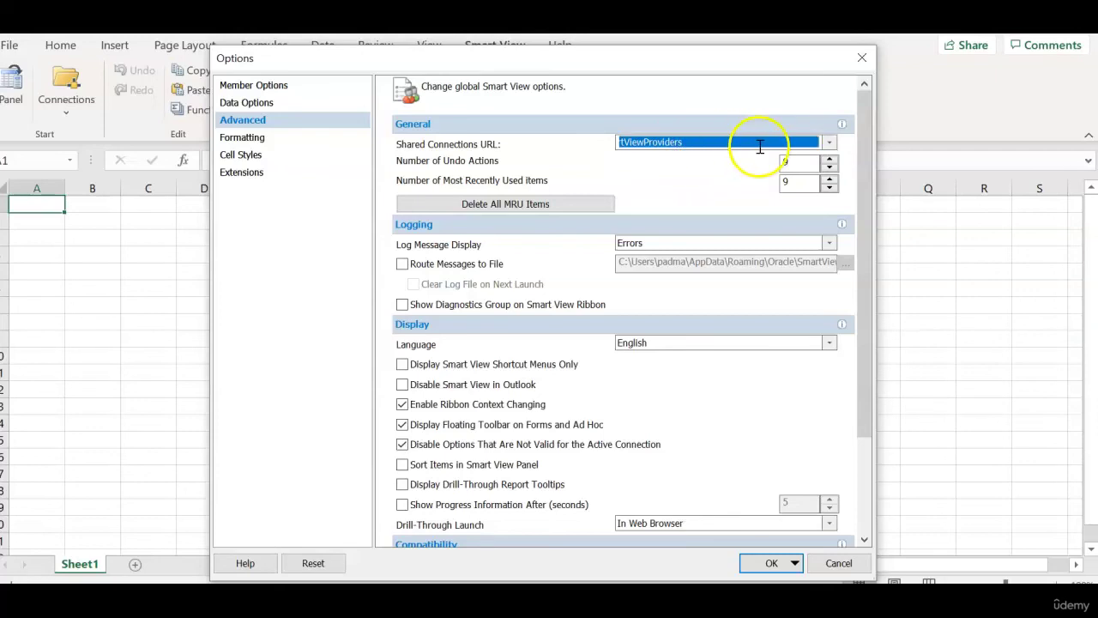